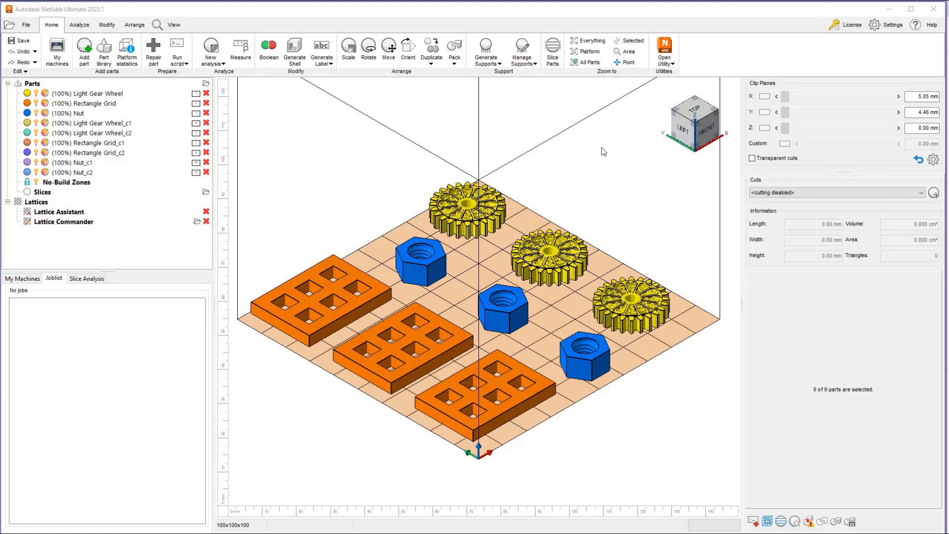
- Inspect the Rotate individually option in the general settings and close the settings without saving
{"action": "left_click", "coordinate": [892, 26]}
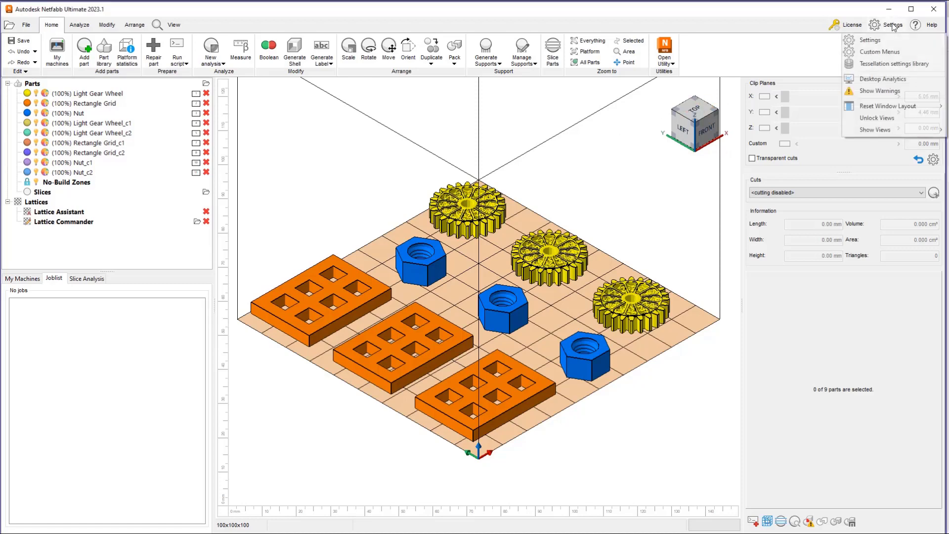
{"action": "left_click", "coordinate": [871, 40]}
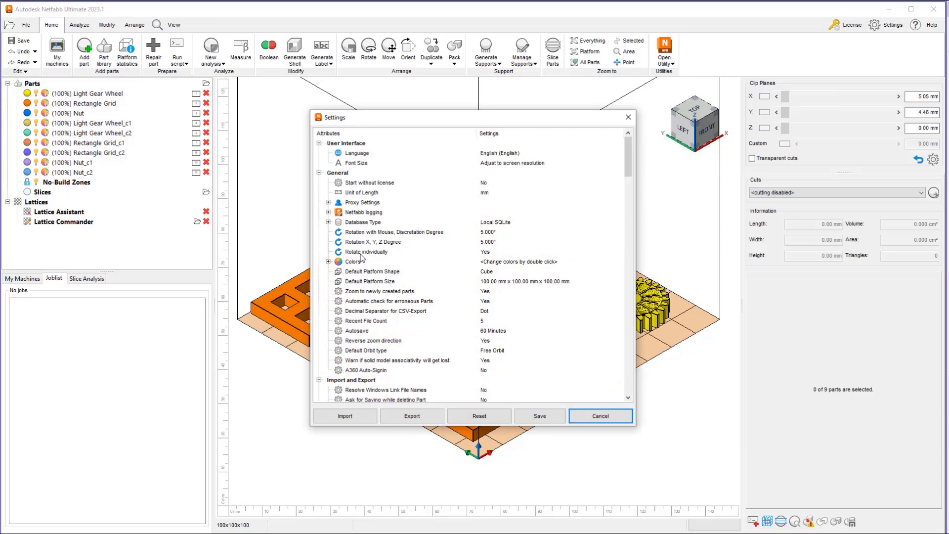
{"action": "left_click", "coordinate": [503, 253]}
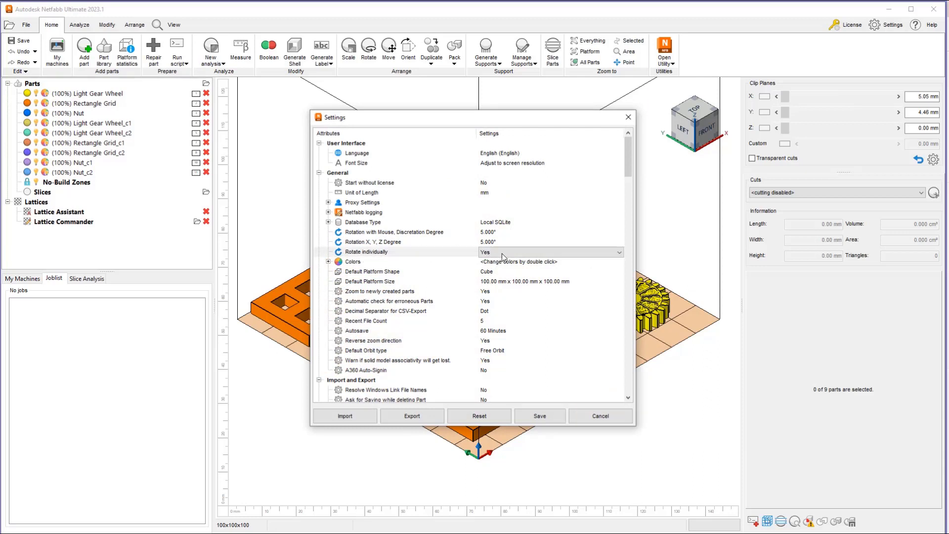
{"action": "left_click", "coordinate": [502, 254]}
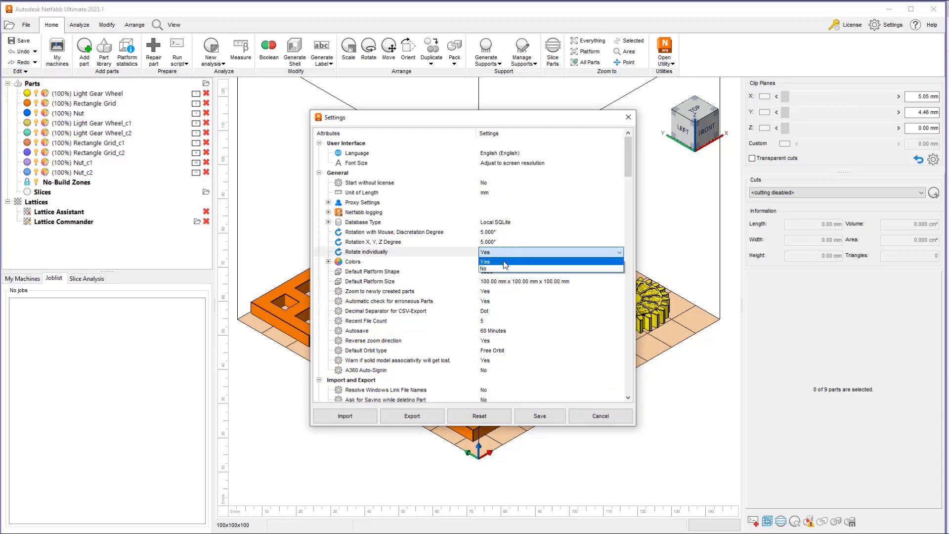
{"action": "left_click", "coordinate": [504, 261]}
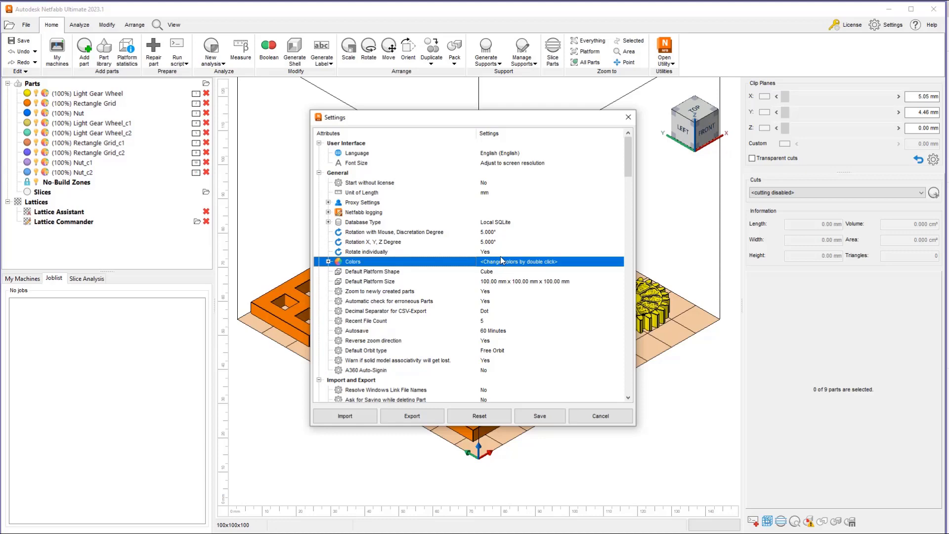
{"action": "left_click", "coordinate": [600, 416]}
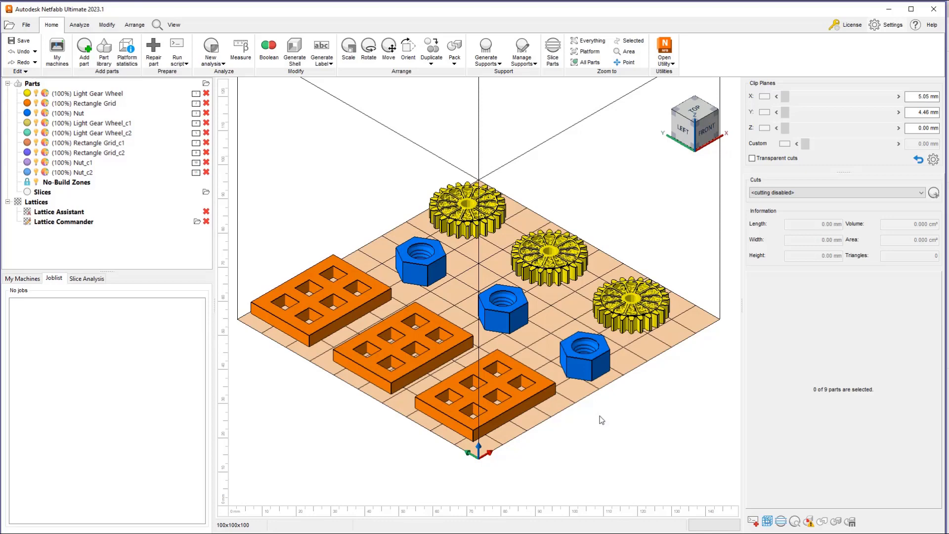
- Select all parts on the platform and start the Rotate command for them
{"action": "key", "text": "ctrl+a"}
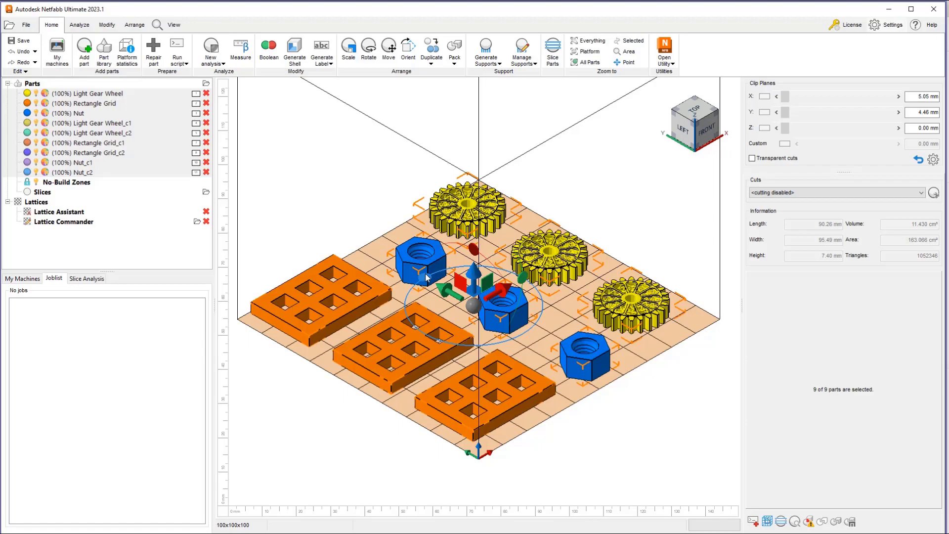
{"action": "left_click_drag", "start_coordinate": [427, 277], "coordinate": [423, 327]}
{"action": "left_click", "coordinate": [401, 449]}
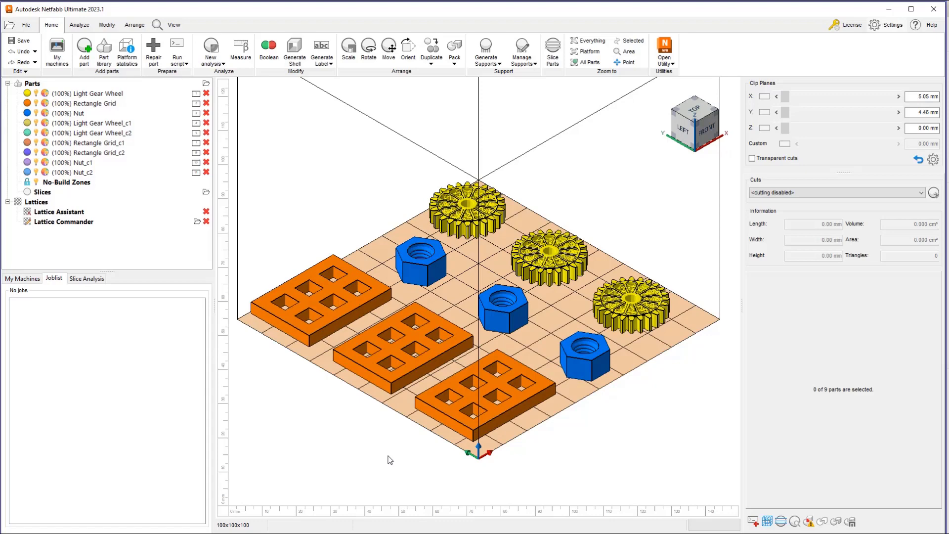
{"action": "key", "text": "ctrl+a"}
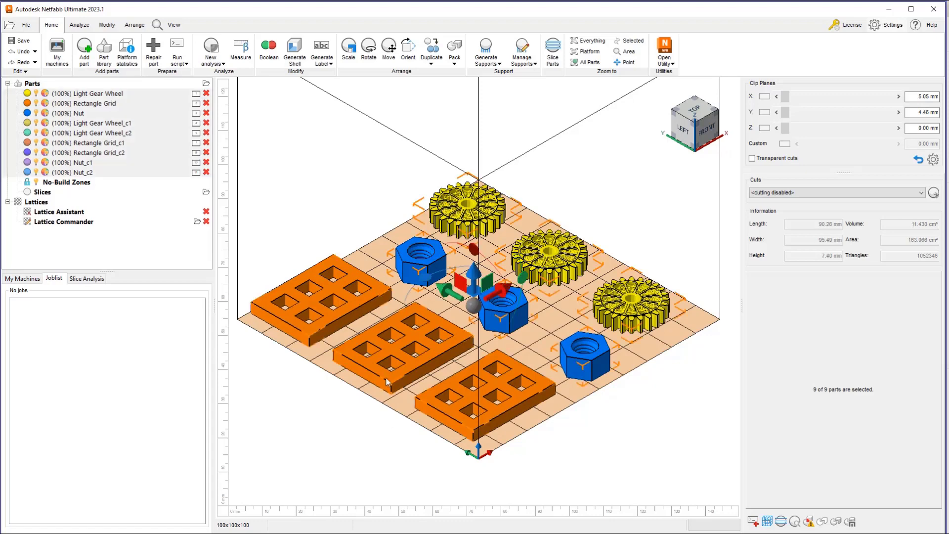
{"action": "left_click", "coordinate": [370, 55]}
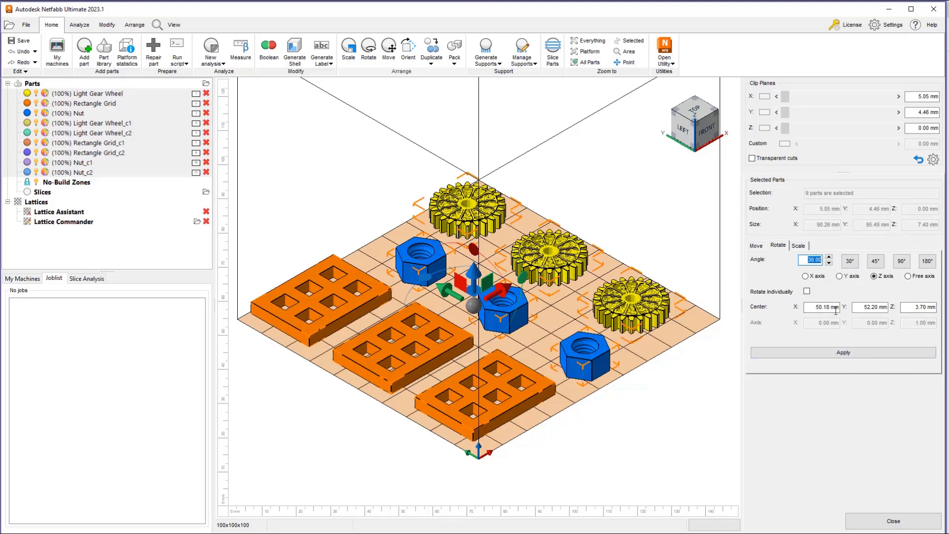
- Try rotating each selected part individually by 45° about the Z axis, and undo the rotation
{"action": "left_click", "coordinate": [806, 291]}
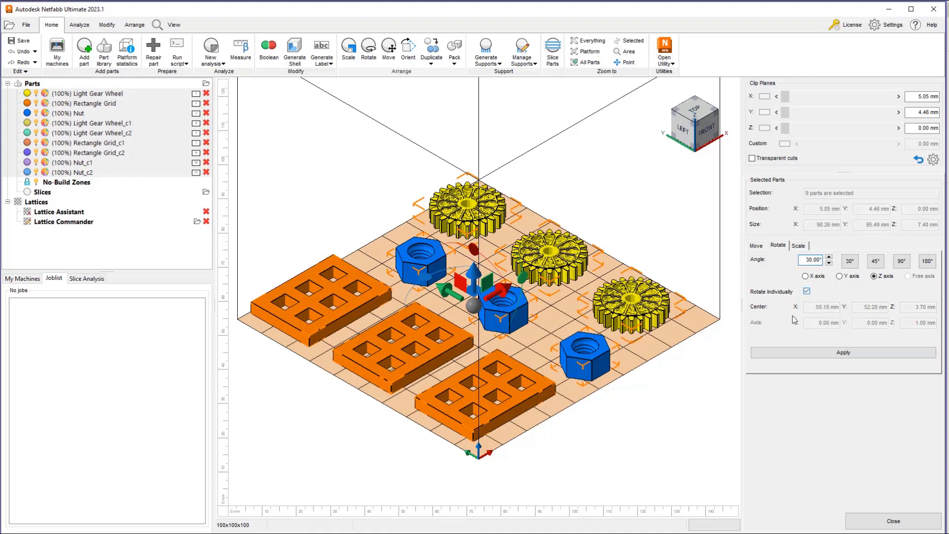
{"action": "left_click", "coordinate": [879, 263]}
{"action": "left_click", "coordinate": [851, 353]}
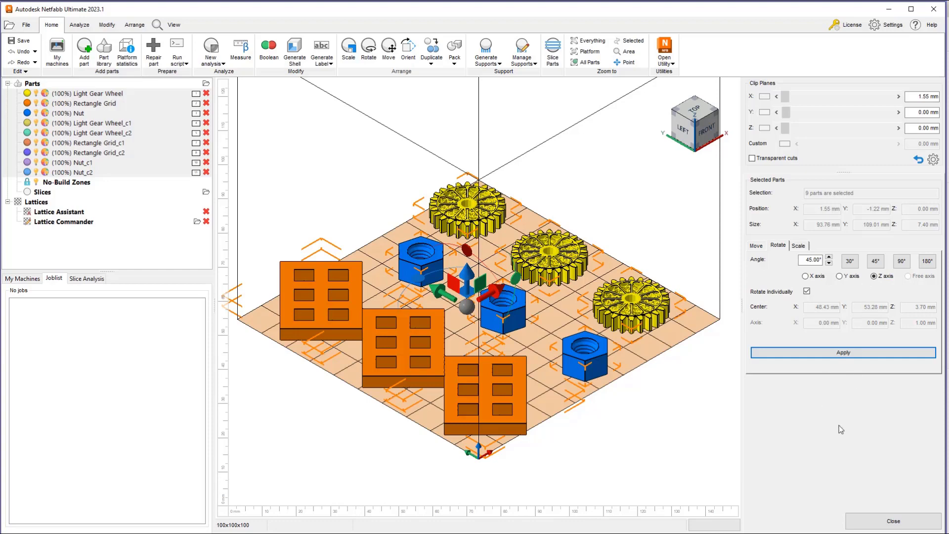
{"action": "key", "text": "ctrl+z"}
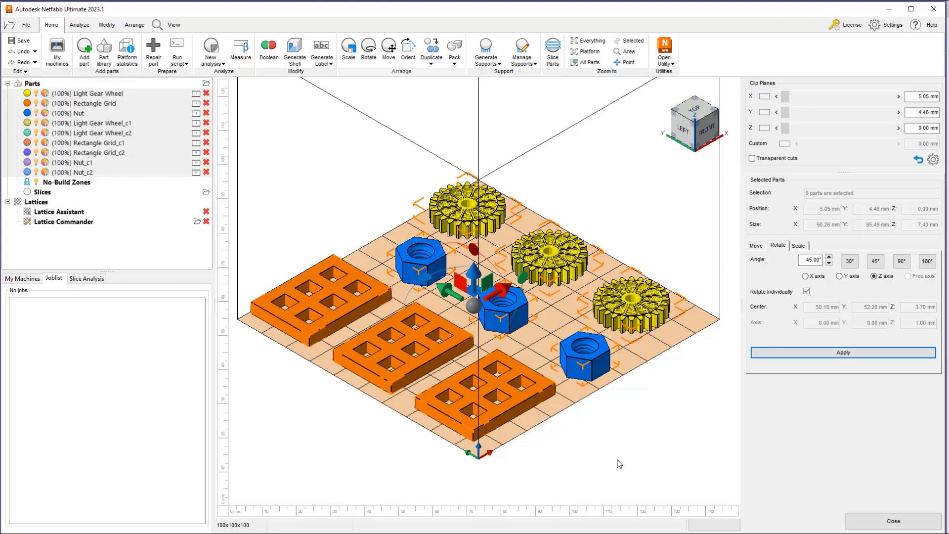
- Turn off individual rotation, try rotating the parts as a group by 45° about their shared center, and undo it
{"action": "left_click", "coordinate": [807, 291]}
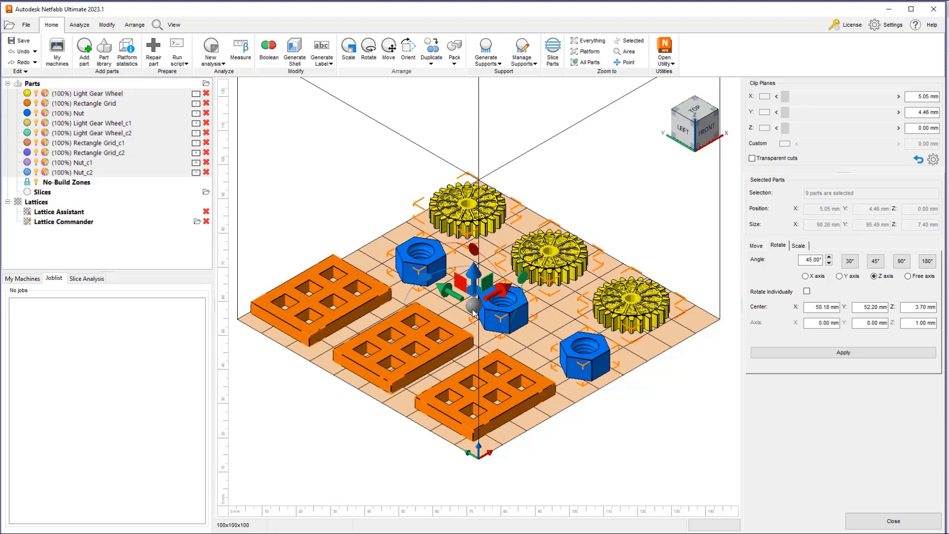
{"action": "left_click", "coordinate": [842, 353]}
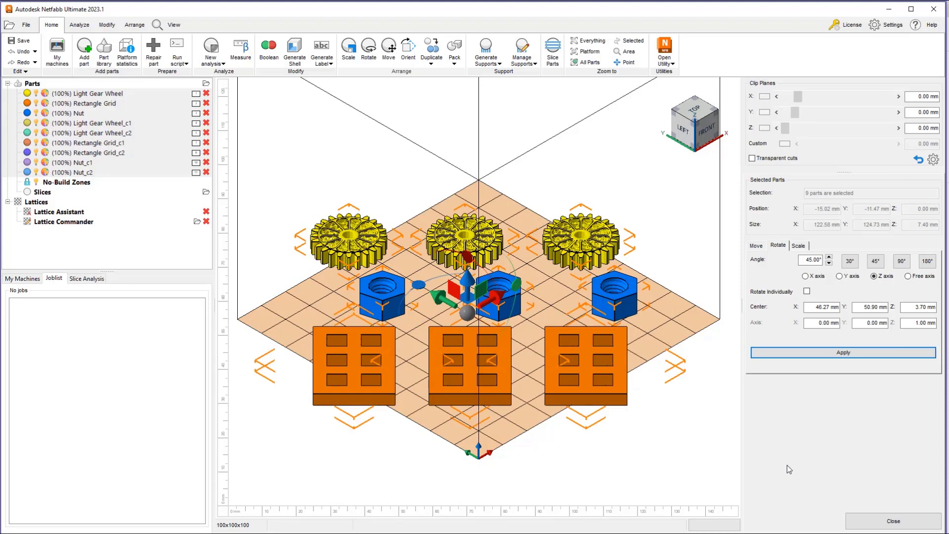
{"action": "key", "text": "ctrl+z"}
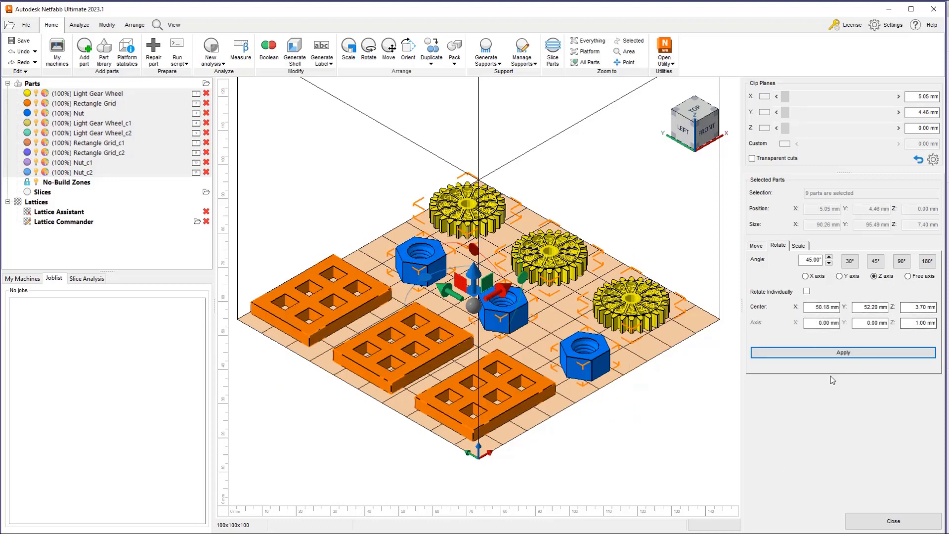
- Rotate all selected parts as a group by 90° about the Z axis with the rotation center at X 0, Y 0, Z 0 mm
{"action": "left_click", "coordinate": [819, 309]}
{"action": "type", "text": "0"}
{"action": "key", "text": "Tab"}
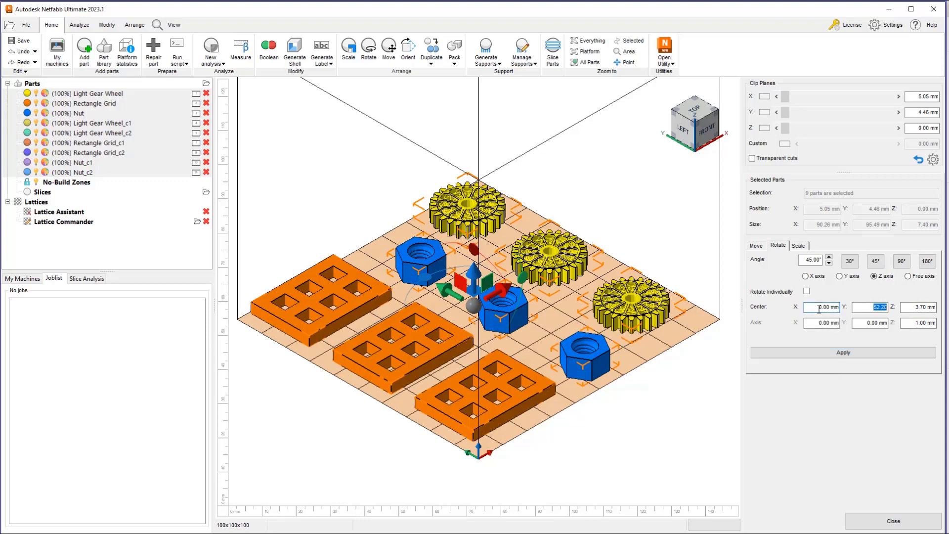
{"action": "type", "text": "0"}
{"action": "key", "text": "Tab"}
{"action": "type", "text": "0"}
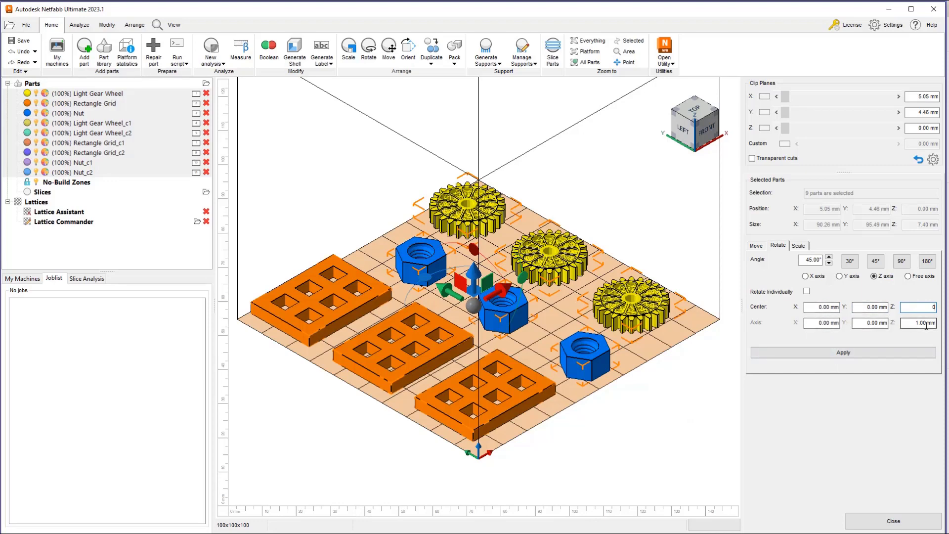
{"action": "left_click", "coordinate": [875, 262]}
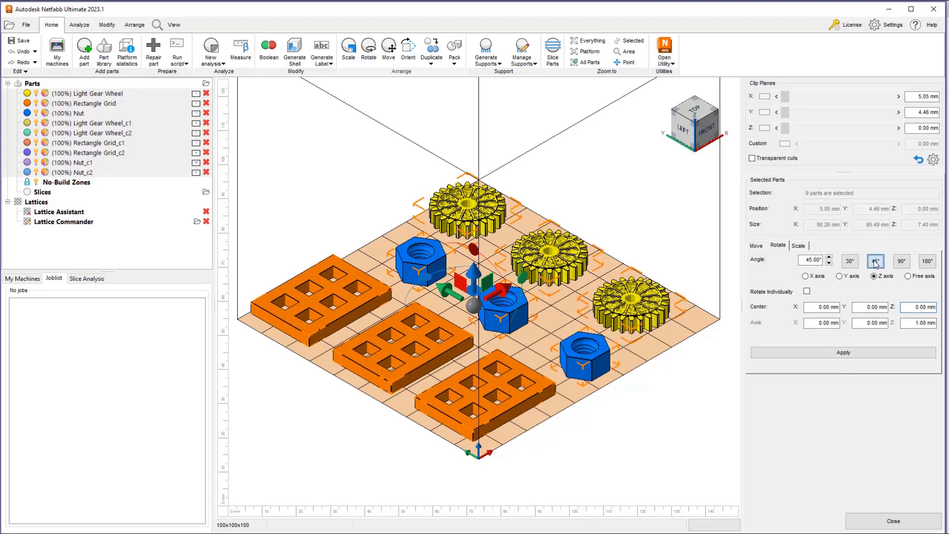
{"action": "left_click", "coordinate": [902, 261]}
{"action": "scroll", "coordinate": [645, 445], "scroll_direction": "down", "scroll_amount": 5}
{"action": "middle_click_drag", "start_coordinate": [639, 457], "coordinate": [599, 381]}
{"action": "left_click", "coordinate": [832, 353]}
{"action": "left_click", "coordinate": [831, 353]}
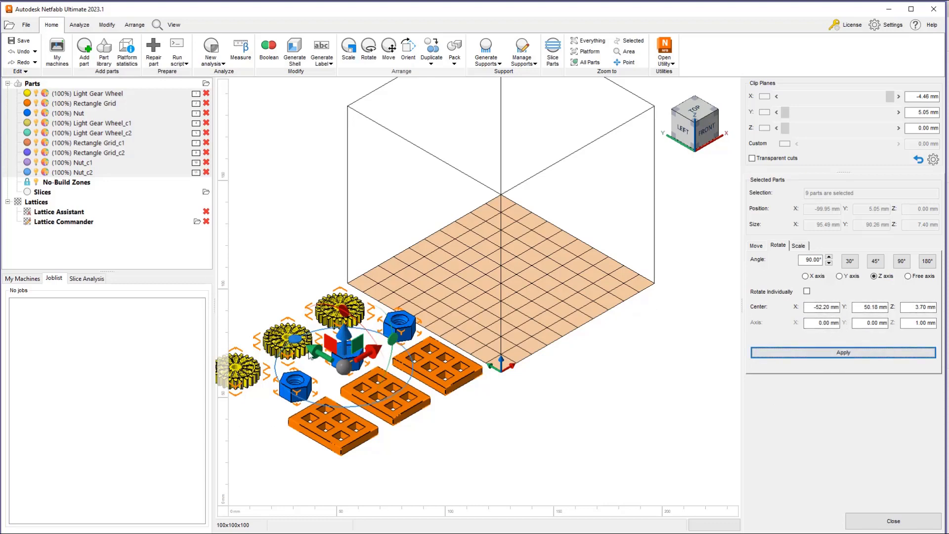
- Set the rotation center back to X 0, Y 0, Z 0 mm and rotate the group a further 45° about the Z axis
{"action": "double_click", "coordinate": [823, 307]}
{"action": "left_click", "coordinate": [822, 311]}
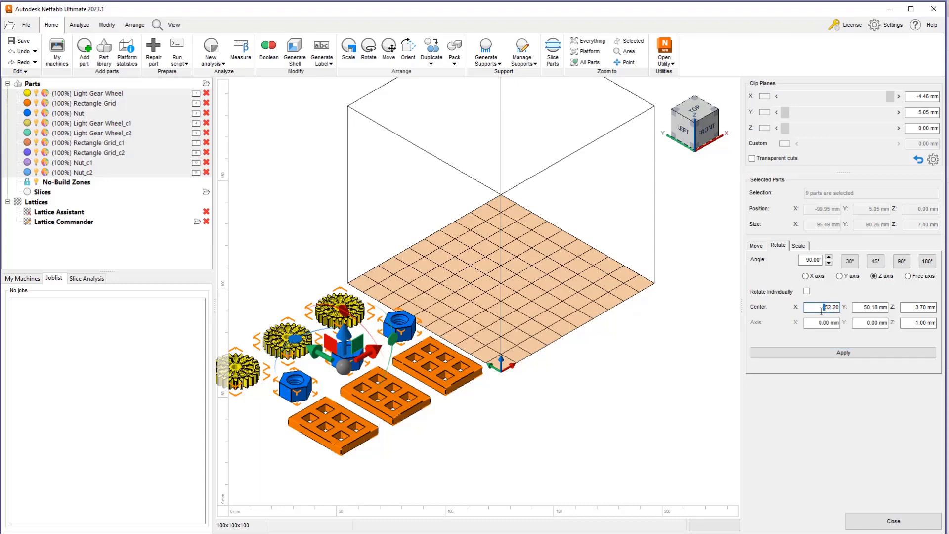
{"action": "key", "text": "ctrl+a"}
{"action": "type", "text": "0"}
{"action": "key", "text": "Tab"}
{"action": "type", "text": "0"}
{"action": "key", "text": "Tab"}
{"action": "type", "text": "0"}
{"action": "left_click", "coordinate": [876, 262]}
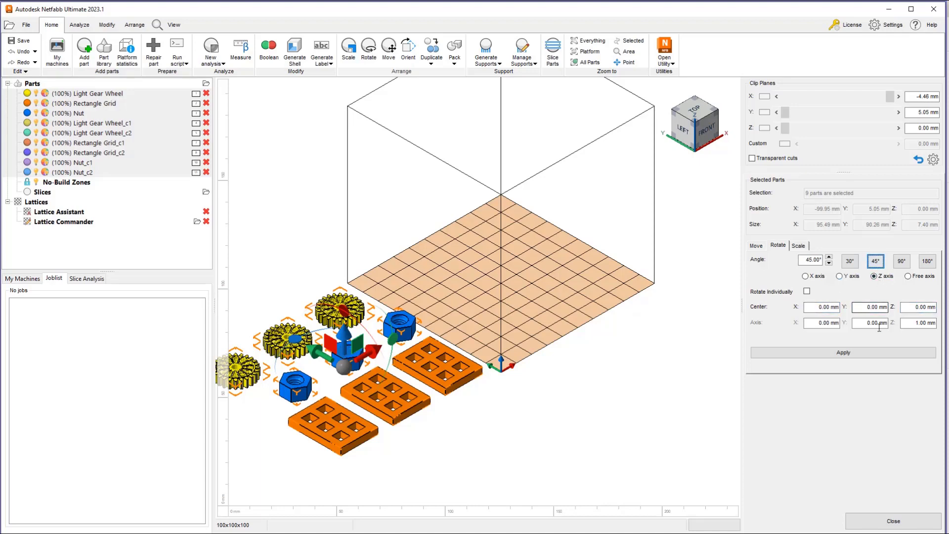
{"action": "left_click", "coordinate": [865, 354]}
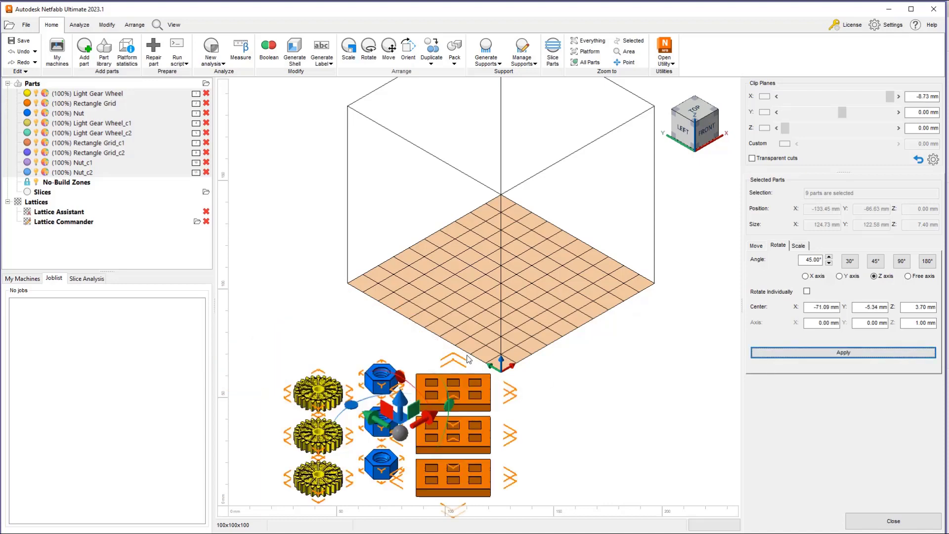